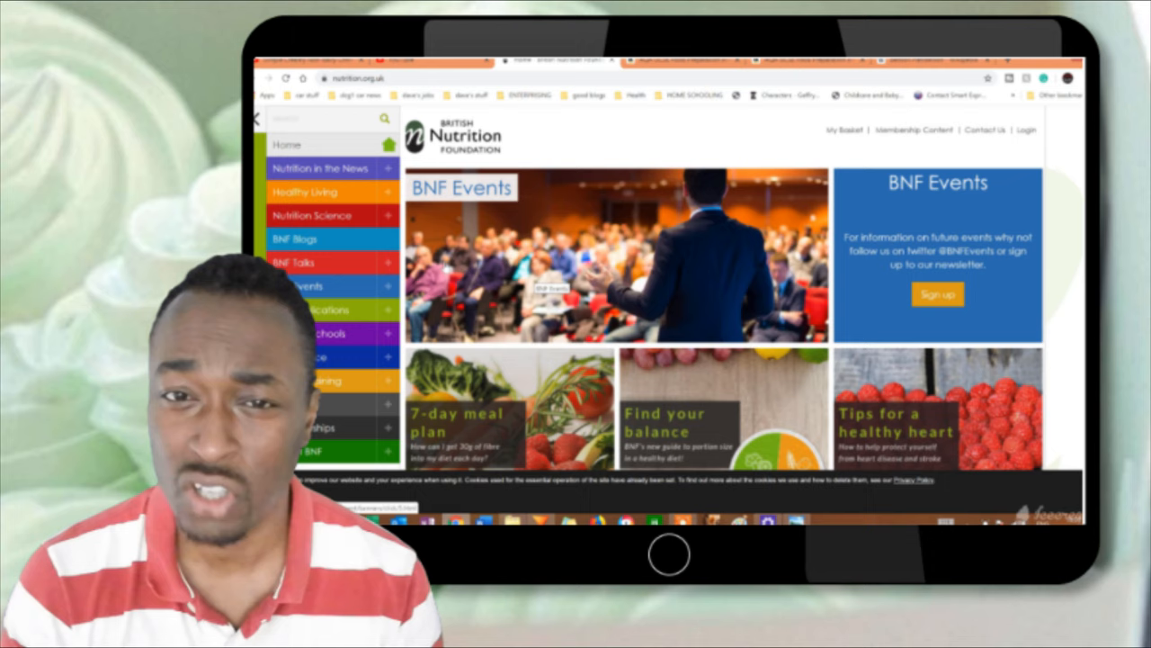
Step: Navigate to Nutrition Science > Nutrients, Food and Ingredients on the British Nutrition Foundation site
{"action": "left_click", "coordinate": [325, 222]}
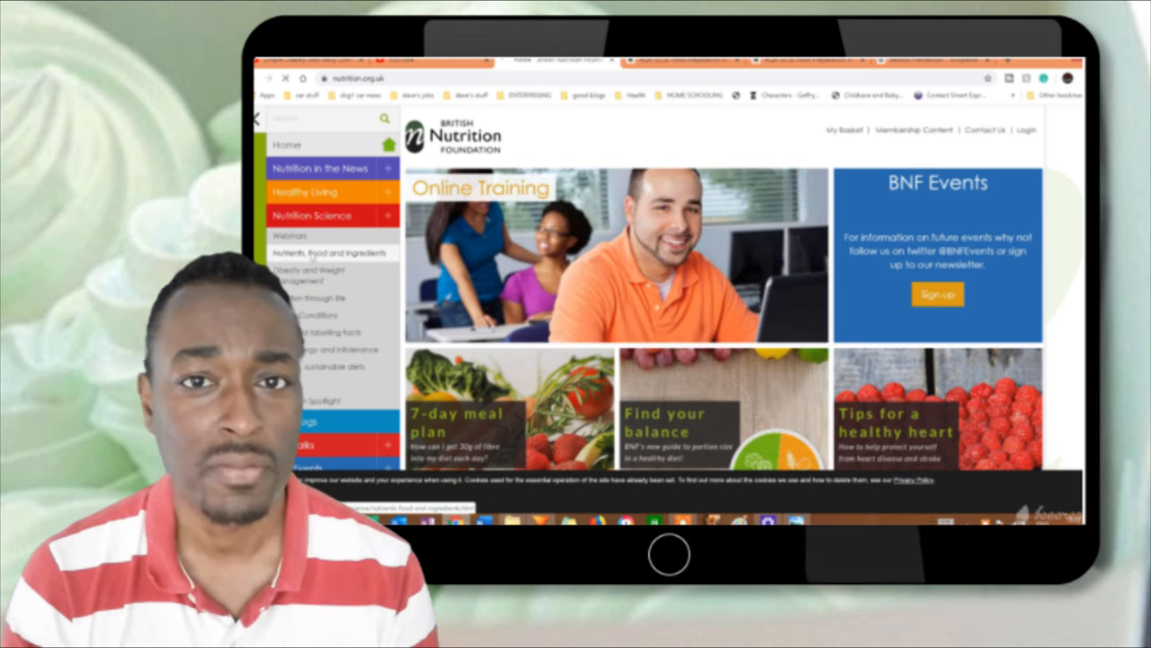
{"action": "left_click", "coordinate": [310, 254]}
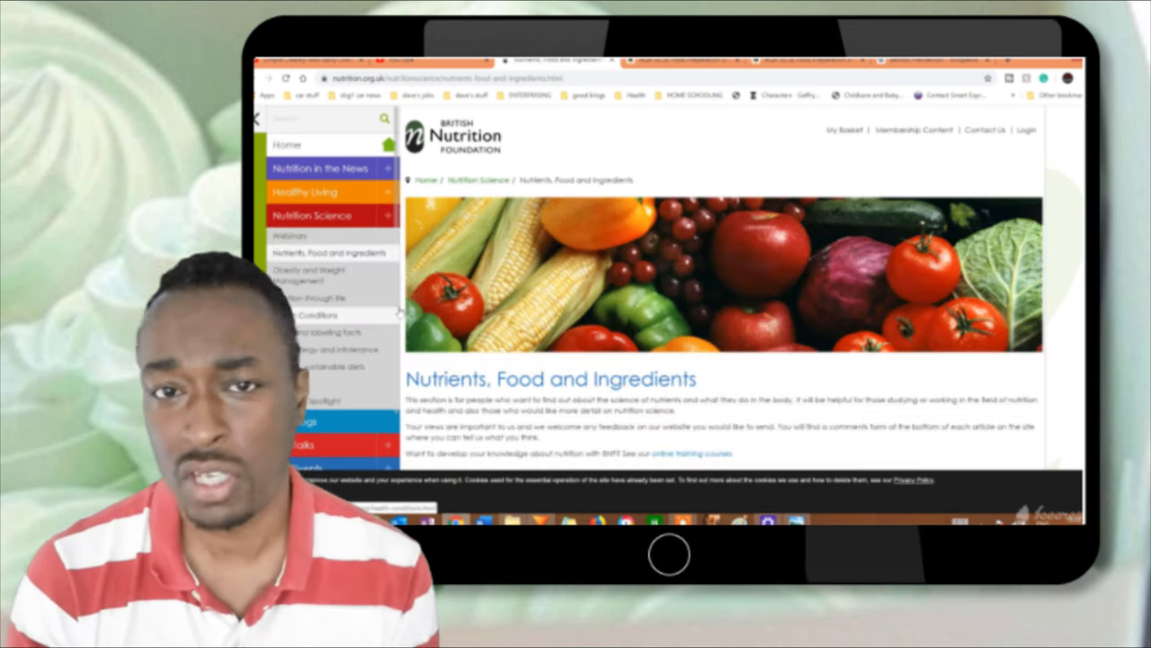
{"action": "scroll", "coordinate": [360, 310], "scroll_direction": "down", "scroll_amount": 3}
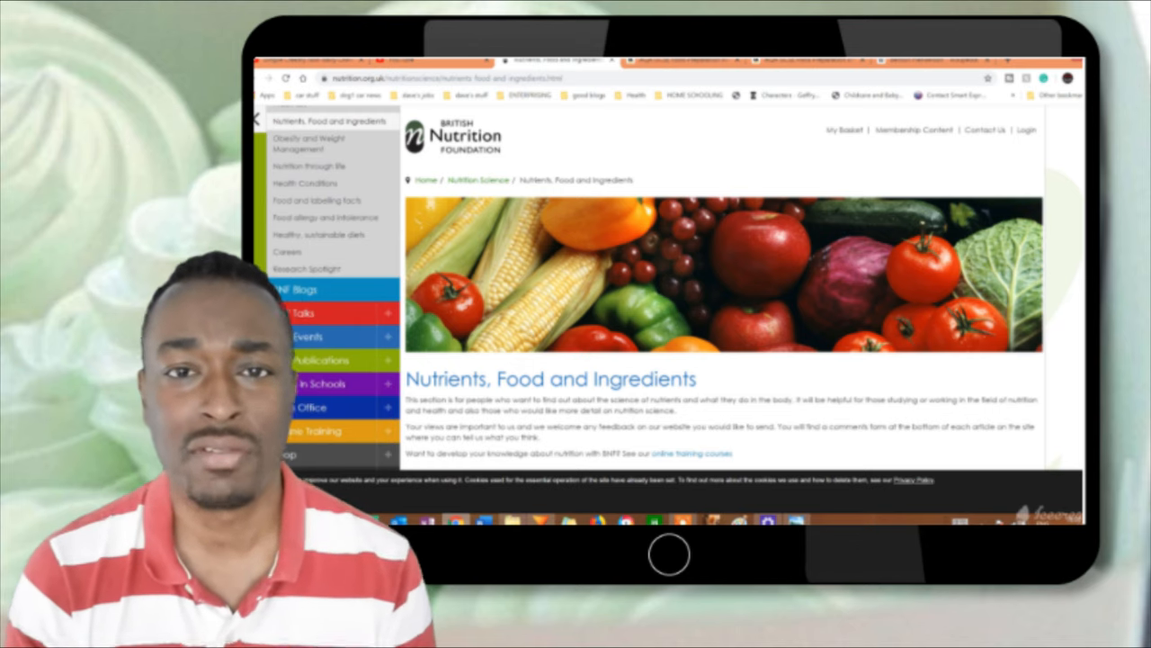
{"action": "scroll", "coordinate": [720, 315], "scroll_direction": "down", "scroll_amount": 3}
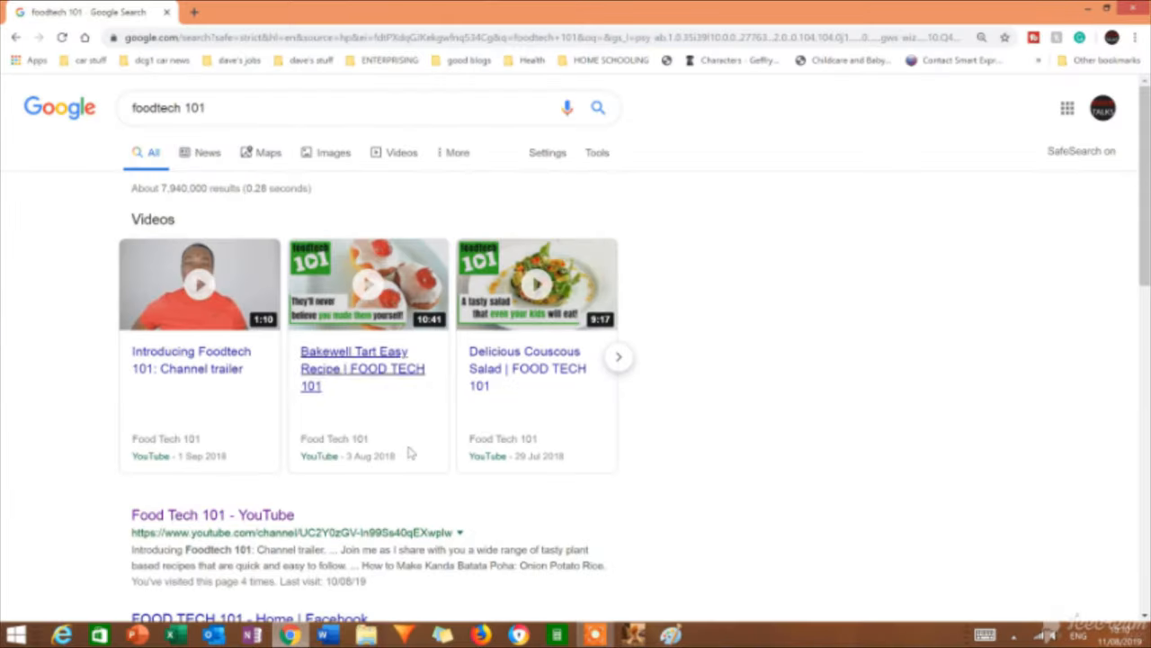
Step: Open the Food Tech 101 channel's non-dairy cheesy pasta video and skip to about 4:50
{"action": "left_click", "coordinate": [259, 516]}
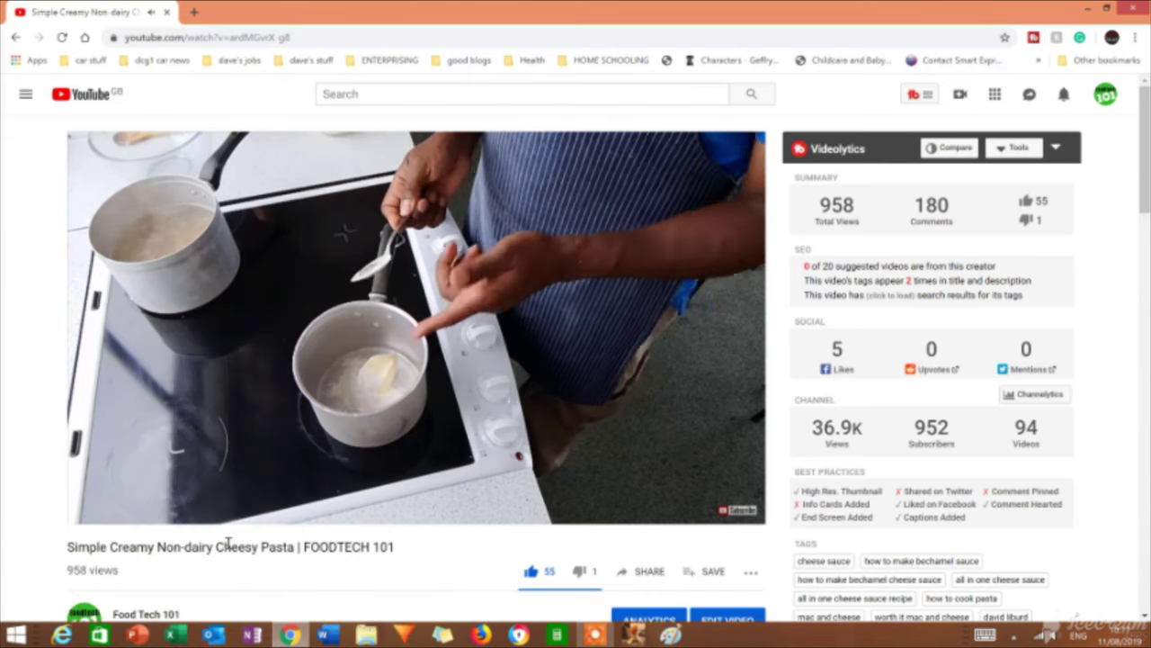
{"action": "left_click", "coordinate": [491, 497]}
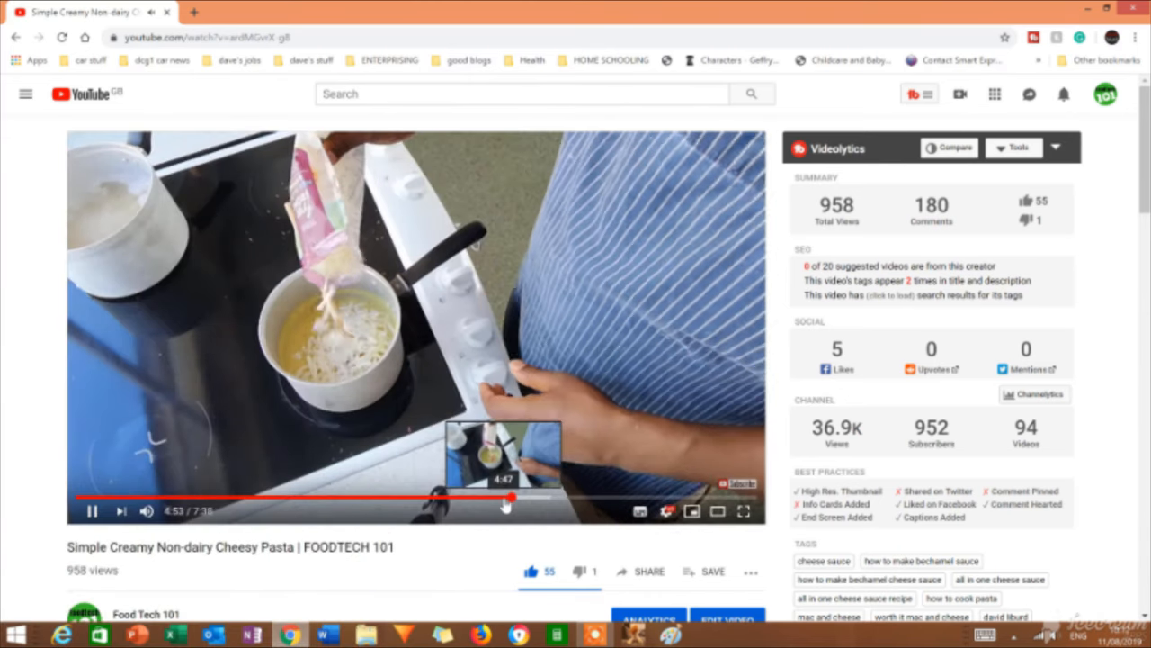